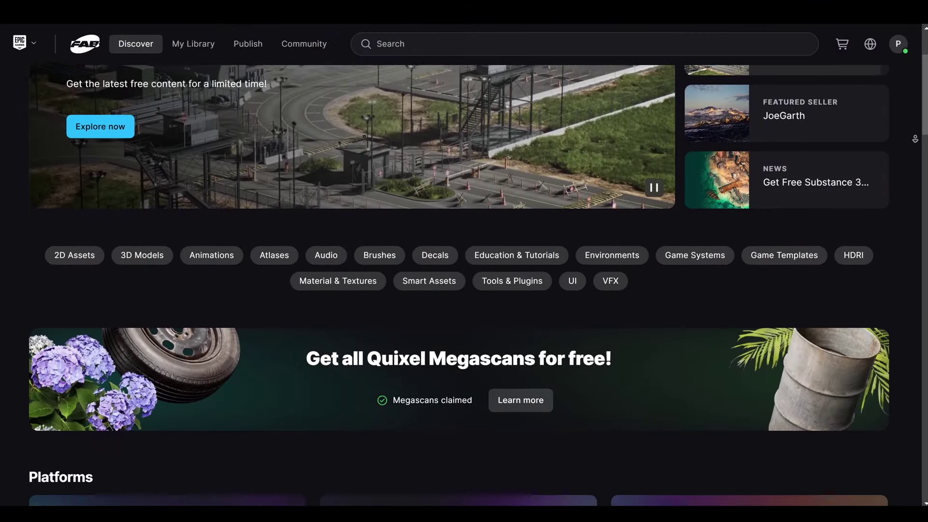
{"action": "scroll", "coordinate": [464, 290], "scroll_direction": "down", "scroll_amount": 1}
{"action": "scroll", "coordinate": [464, 290], "scroll_direction": "down", "scroll_amount": 1}
{"action": "scroll", "coordinate": [464, 290], "scroll_direction": "down", "scroll_amount": 1}
{"action": "scroll", "coordinate": [464, 291], "scroll_direction": "down", "scroll_amount": 1}
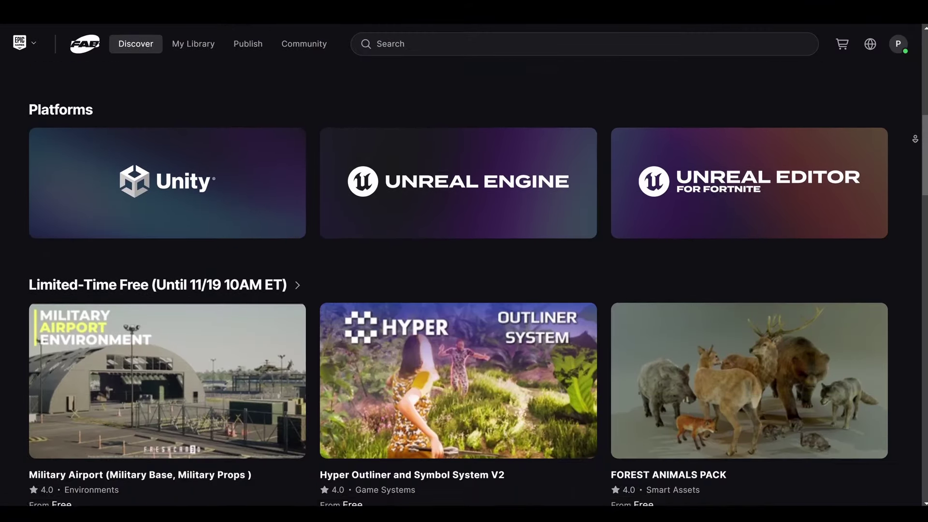
{"action": "scroll", "coordinate": [464, 290], "scroll_direction": "down", "scroll_amount": 1}
{"action": "scroll", "coordinate": [463, 290], "scroll_direction": "down", "scroll_amount": 1}
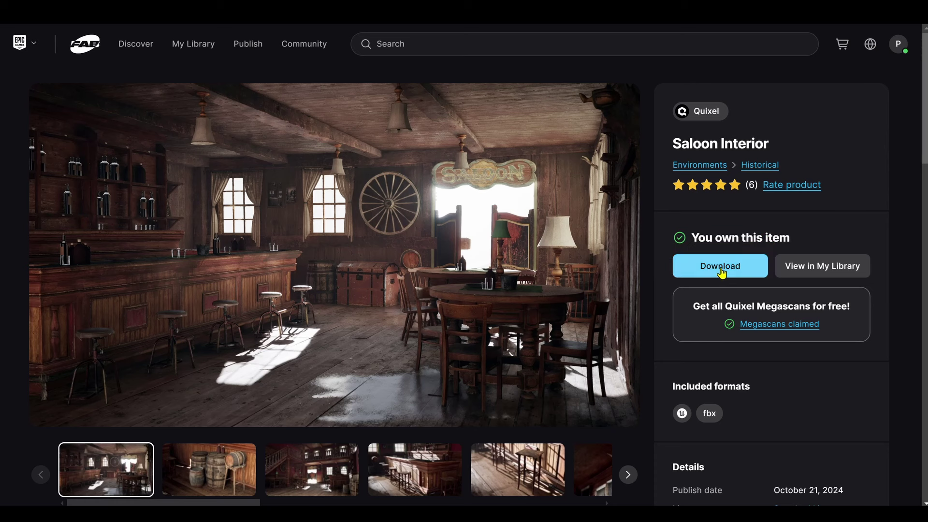
Step: Show the Saloon Interior pack's fbx download files, from raw down to low quality
{"action": "left_click", "coordinate": [721, 273]}
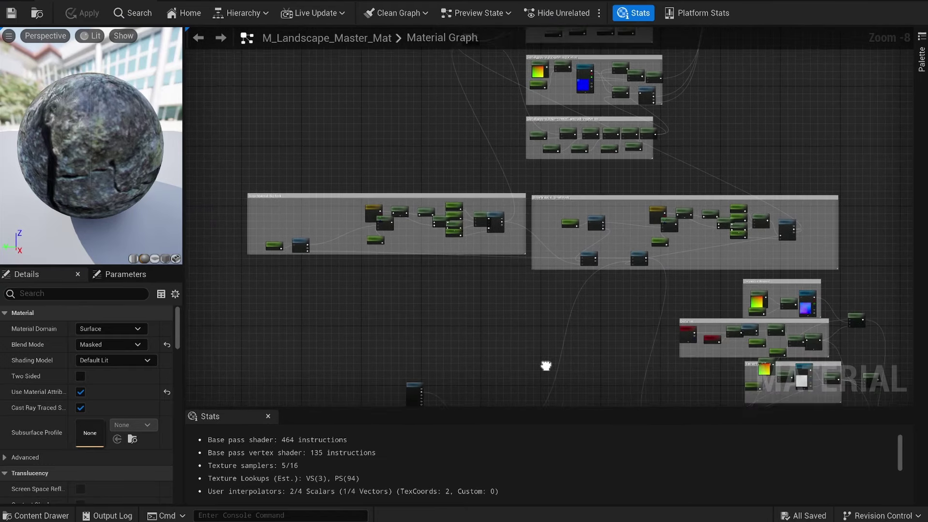
Step: Reveal more graph node groups and expand the Ground_b layer and global terrain parameter groups
{"action": "mouse_move", "coordinate": [547, 366]}
{"action": "right_mouse_down"}
{"action": "mouse_move", "coordinate": [565, 215]}
{"action": "mouse_move", "coordinate": [549, 176]}
{"action": "mouse_move", "coordinate": [398, 151]}
{"action": "right_mouse_up"}
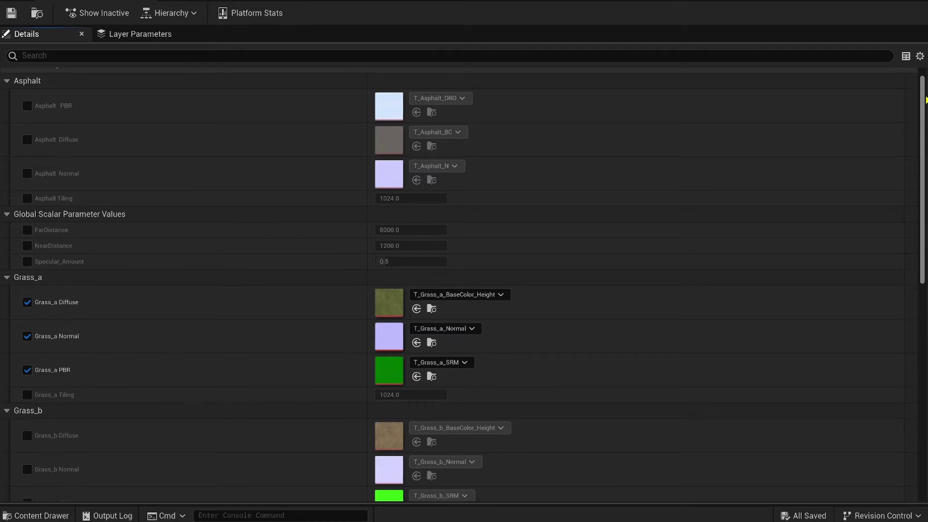
{"action": "scroll", "coordinate": [925, 100], "scroll_direction": "down", "scroll_amount": 12}
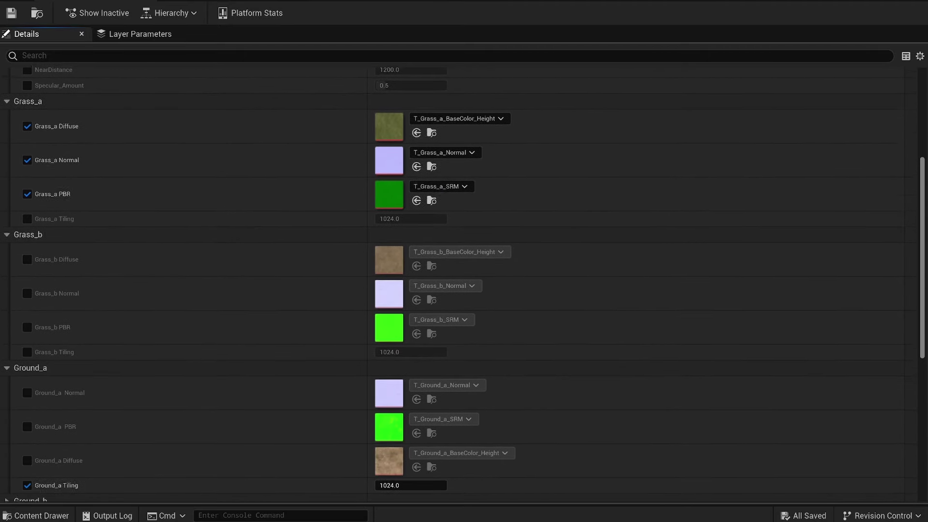
{"action": "left_click", "coordinate": [11, 239]}
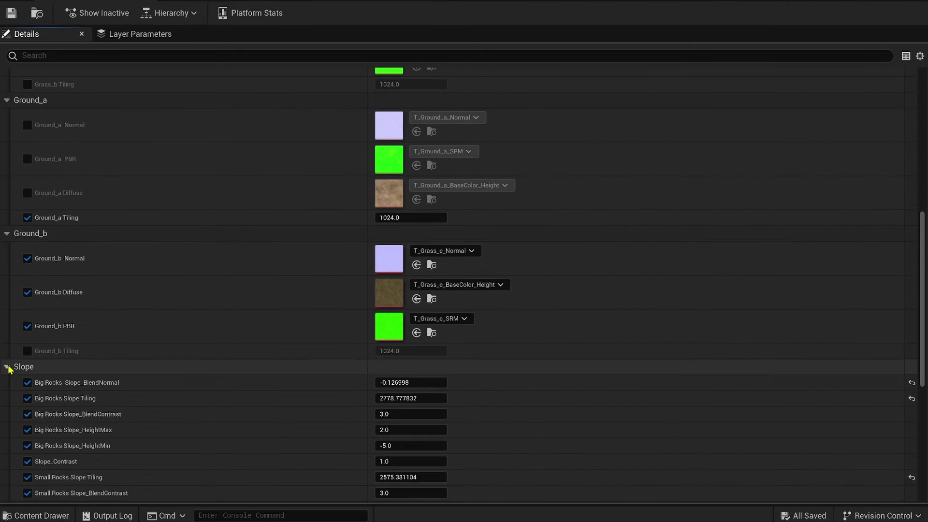
{"action": "scroll", "coordinate": [43, 421], "scroll_direction": "down", "scroll_amount": 5}
{"action": "left_click", "coordinate": [9, 388]}
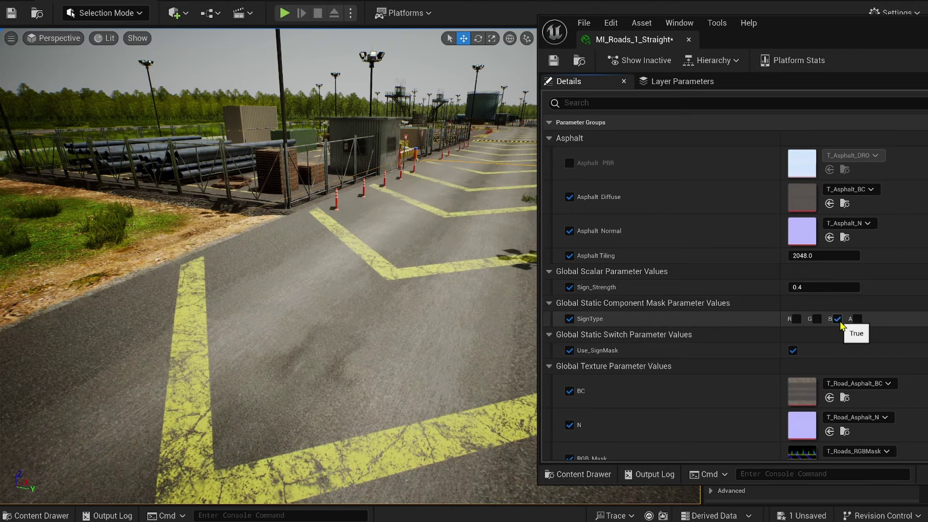
Step: Turn MI_Roads_1_Straight's sign markings off and back on, then edit the marking colour
{"action": "left_click", "coordinate": [797, 319]}
{"action": "left_click", "coordinate": [792, 350]}
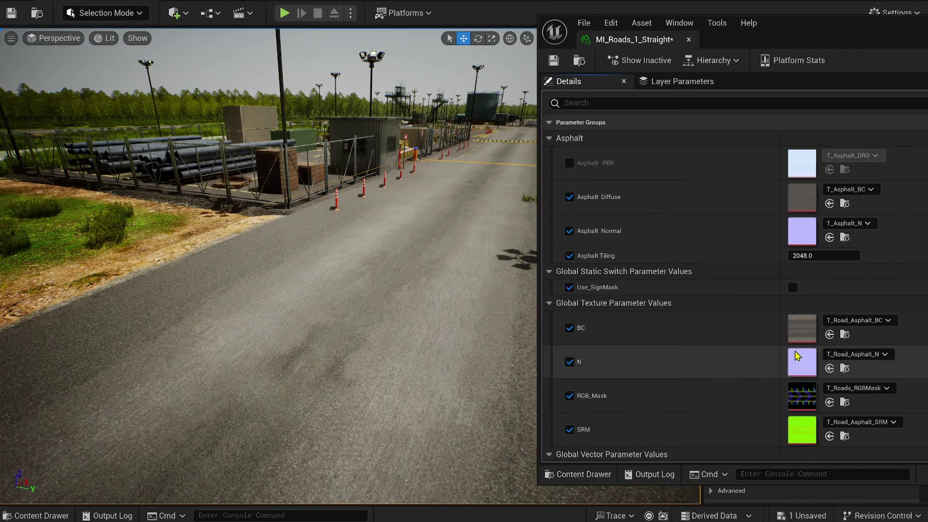
{"action": "left_click", "coordinate": [797, 287]}
{"action": "scroll", "coordinate": [796, 287], "scroll_direction": "down", "scroll_amount": 3}
{"action": "scroll", "coordinate": [796, 287], "scroll_direction": "down", "scroll_amount": 2}
{"action": "left_click", "coordinate": [840, 344]}
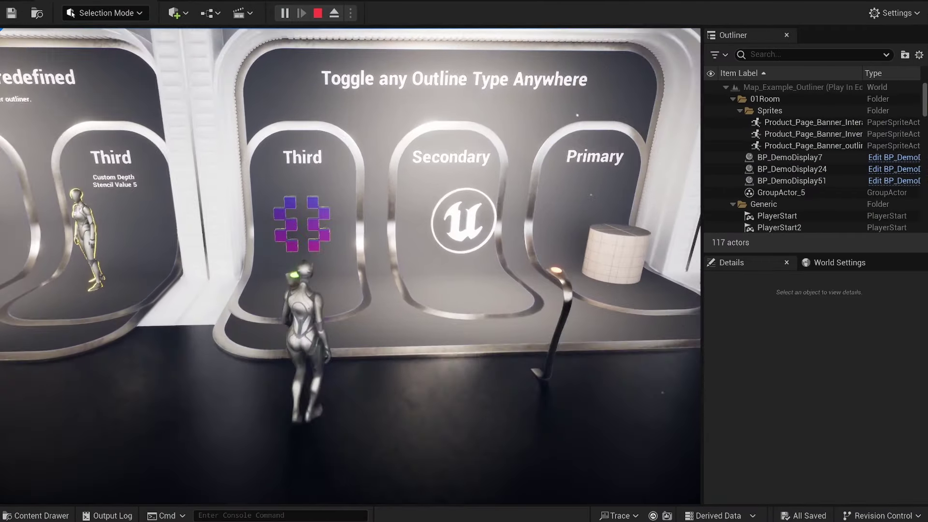
Step: Walk the character to the Primary display and back, then stop the play session
{"action": "key", "text": "d"}
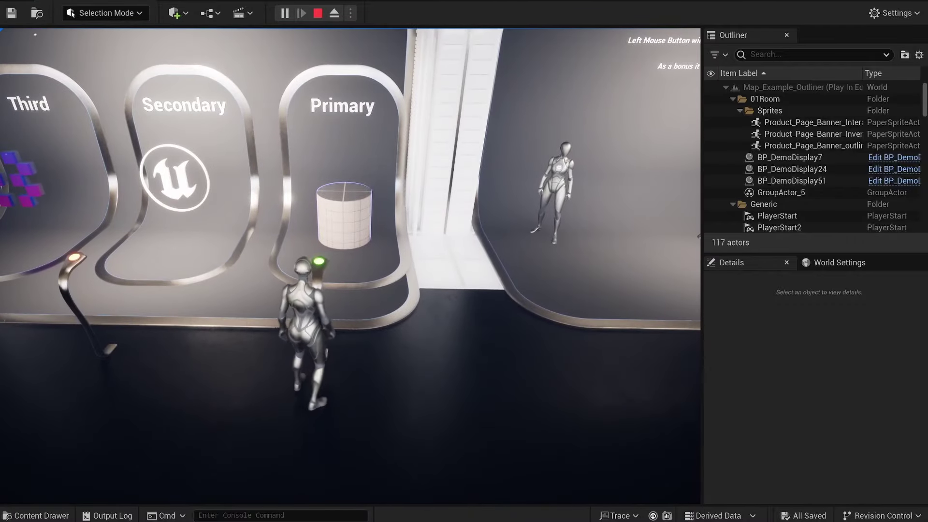
{"action": "key", "text": "s"}
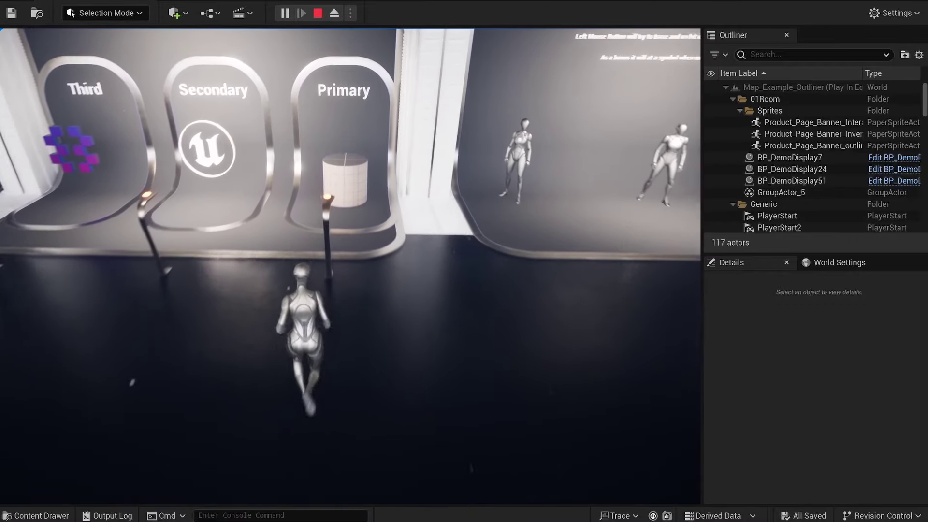
{"action": "key", "text": "Escape"}
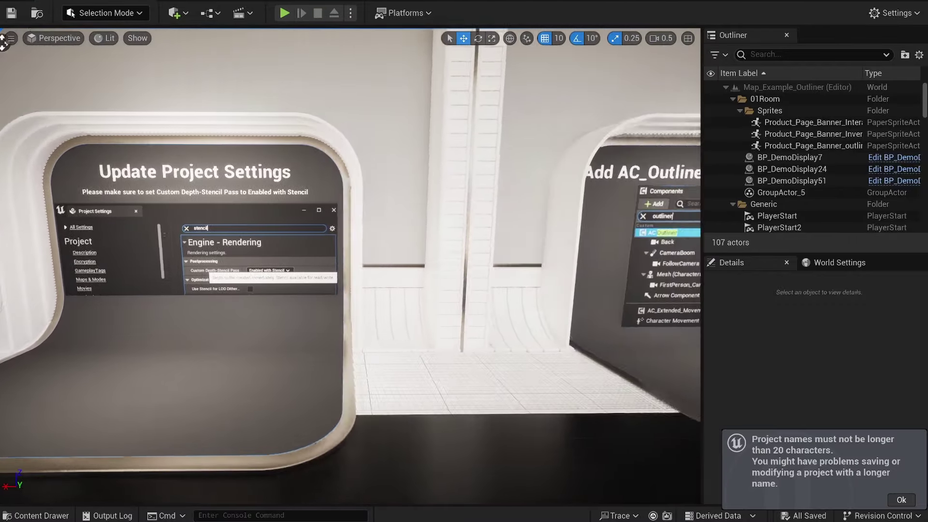
Step: Fly the editor camera past the AC_Outliner panels to the abstract class text and banners
{"action": "key", "text": "d"}
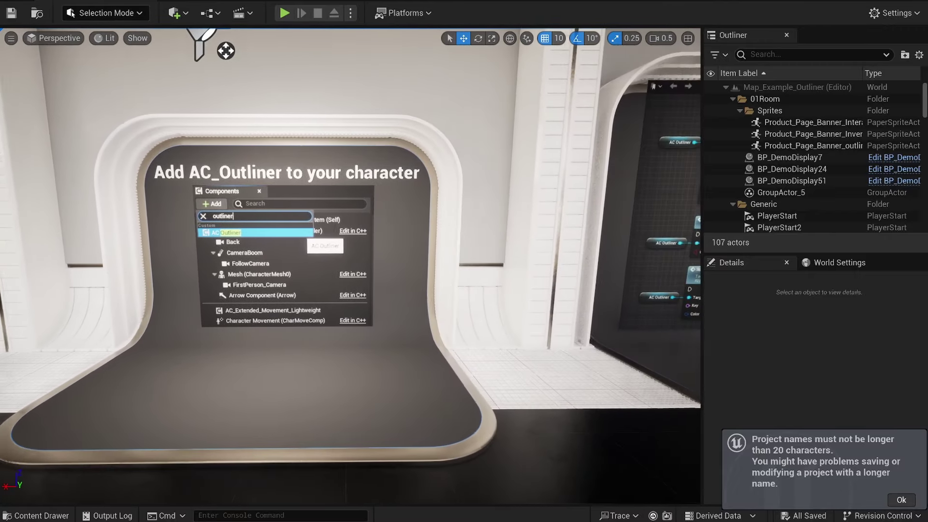
{"action": "key", "text": "d"}
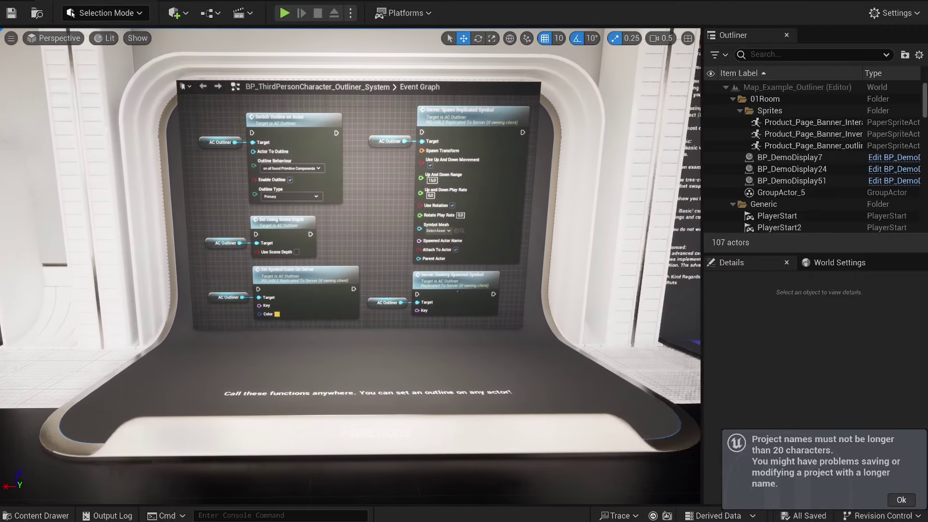
{"action": "key", "text": "d"}
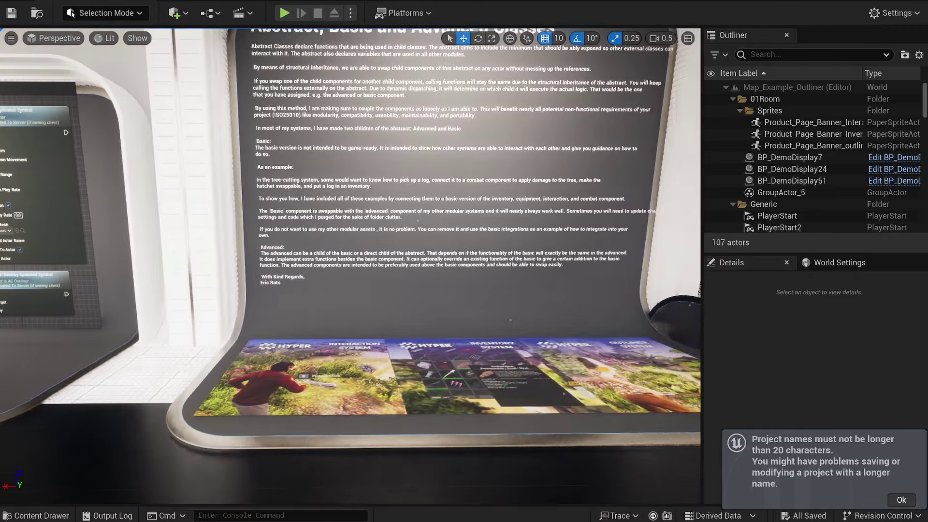
{"action": "key", "text": "w"}
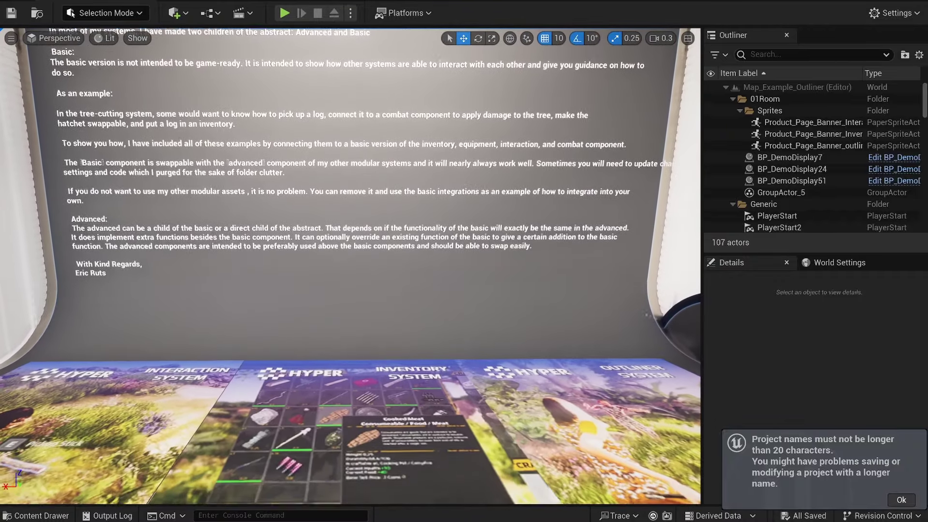
{"action": "right_click_drag", "start_coordinate": [349, 218], "coordinate": [348, 290]}
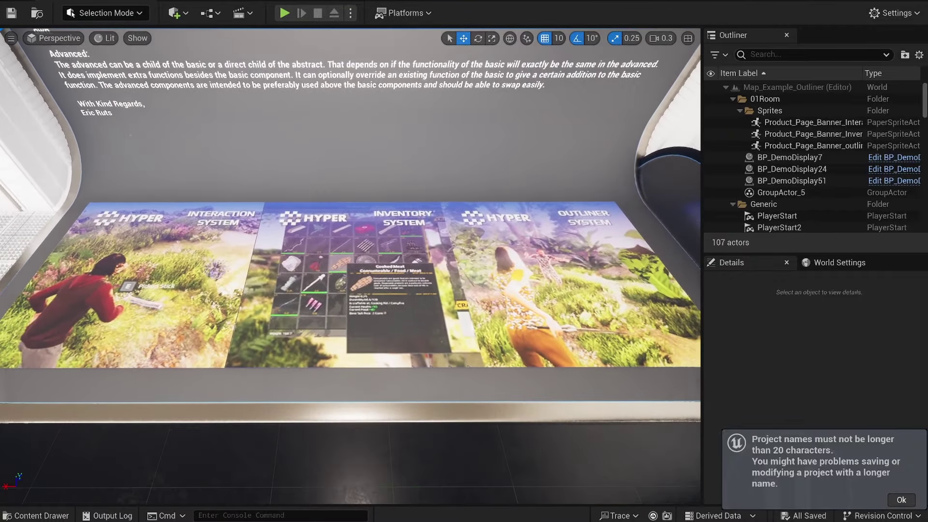
Step: Play the level again, run through the doorway, and open the AC_Outliner_Abstract blueprint
{"action": "key", "text": "alt+p"}
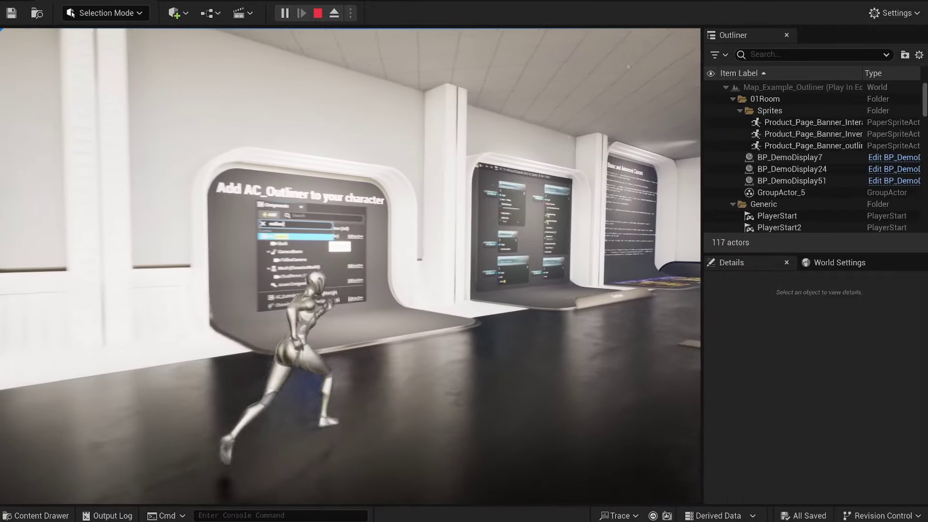
{"action": "key", "text": "w"}
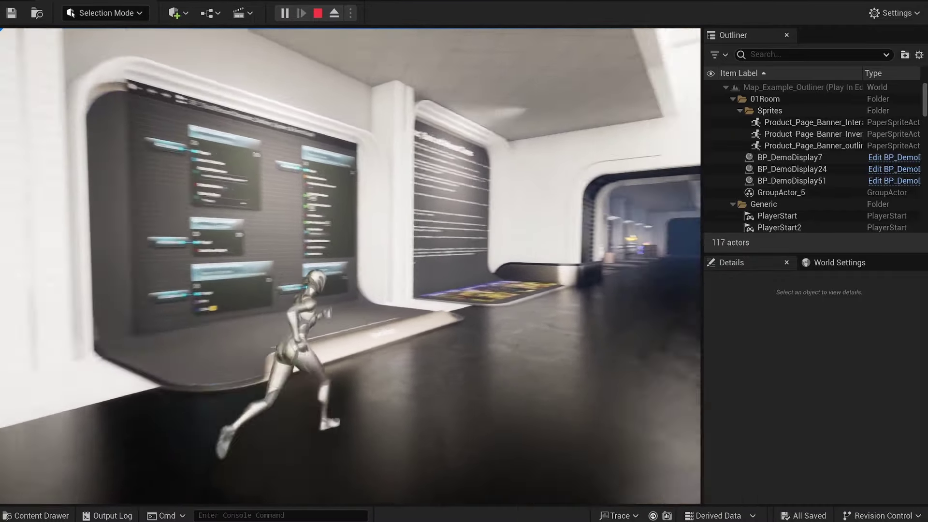
{"action": "key", "text": "w"}
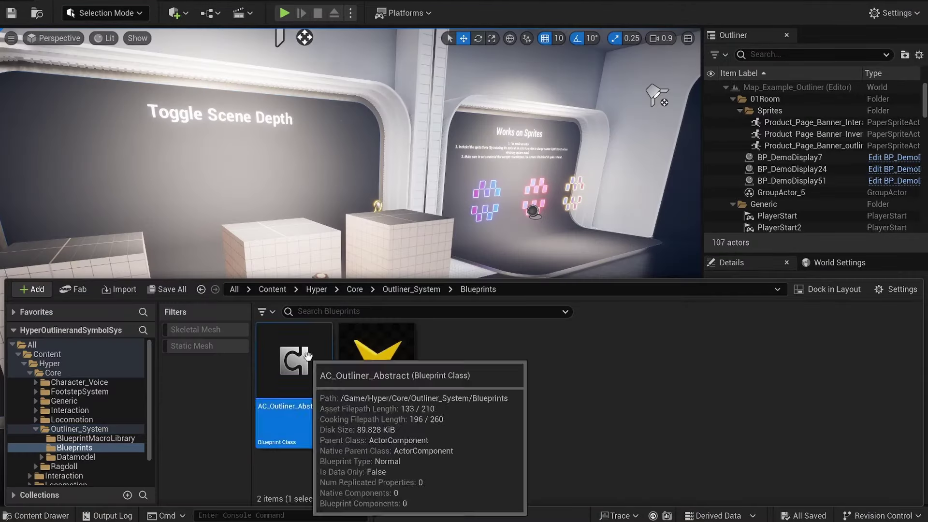
{"action": "double_click", "coordinate": [309, 364]}
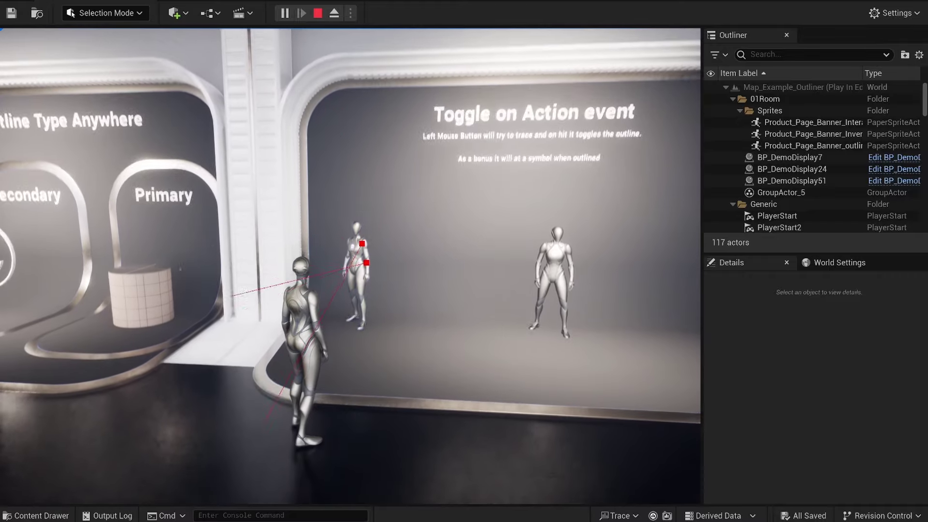
Step: Trace at the mannequins to toggle their outlines, then move on to the next room
{"action": "left_click", "coordinate": [351, 267]}
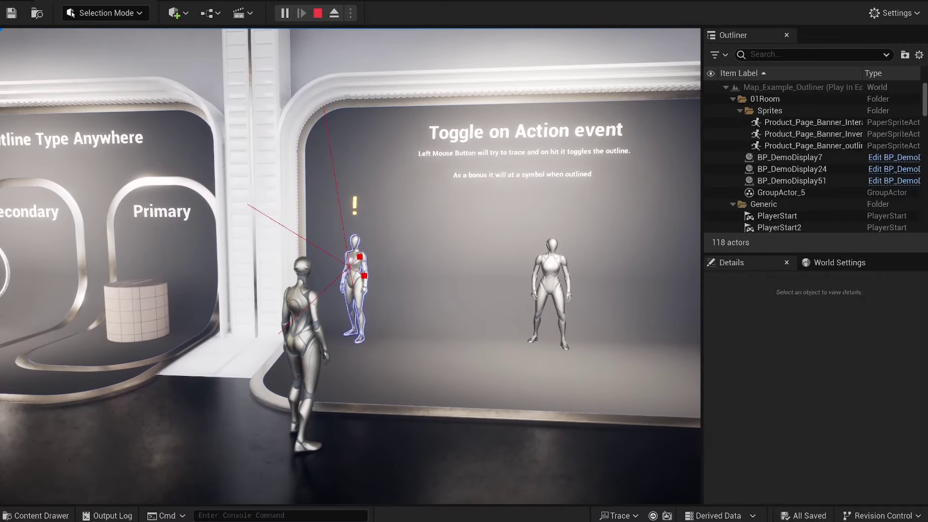
{"action": "left_click", "coordinate": [350, 266]}
{"action": "left_click", "coordinate": [350, 266]}
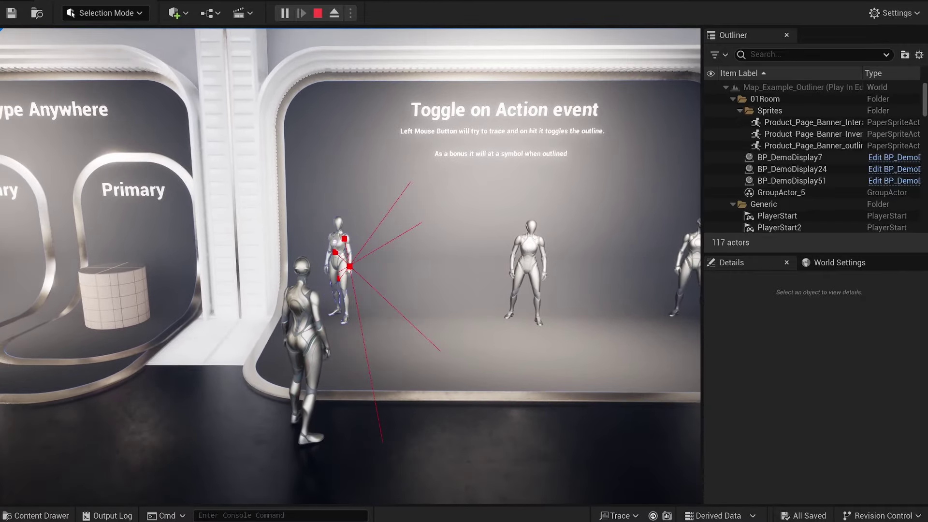
{"action": "key", "text": "w"}
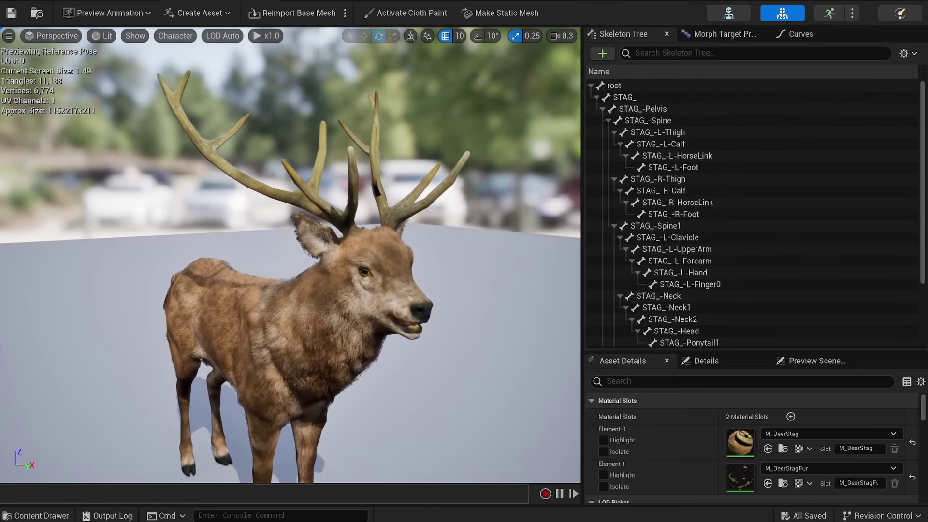
{"action": "scroll", "coordinate": [290, 254], "scroll_direction": "up", "scroll_amount": 10}
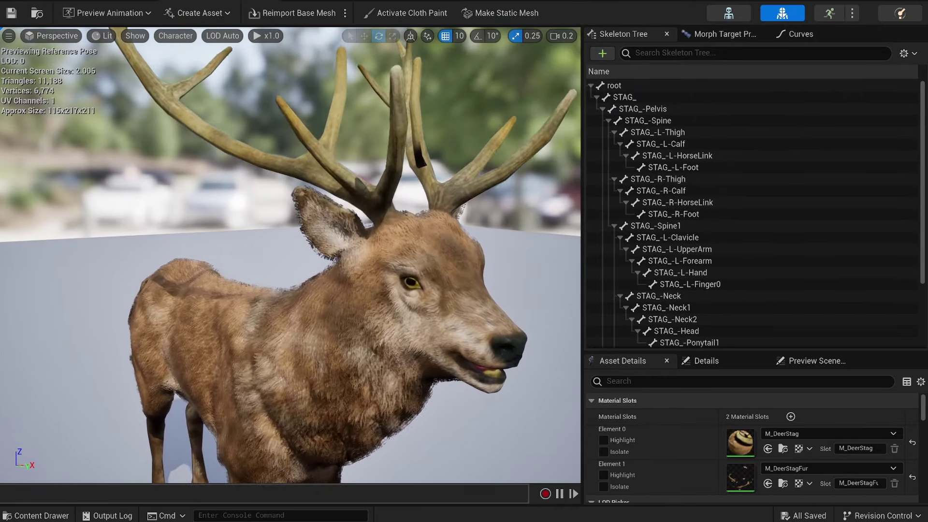
Step: Orbit the stag from its eye to behind its antlers and back to its face
{"action": "left_click_drag", "start_coordinate": [290, 254], "coordinate": [182, 255], "text": "alt"}
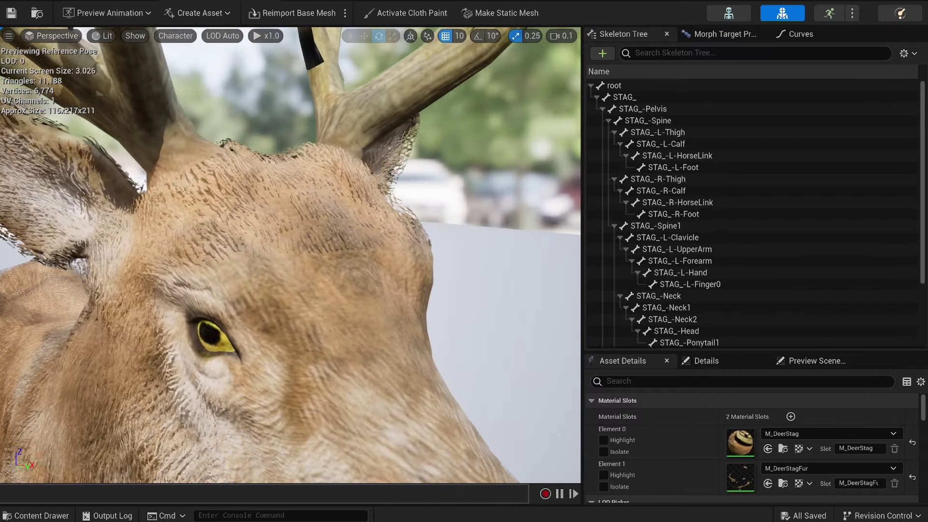
{"action": "left_click_drag", "start_coordinate": [290, 254], "coordinate": [217, 217], "text": "alt"}
{"action": "left_click_drag", "start_coordinate": [290, 254], "coordinate": [181, 253], "text": "alt"}
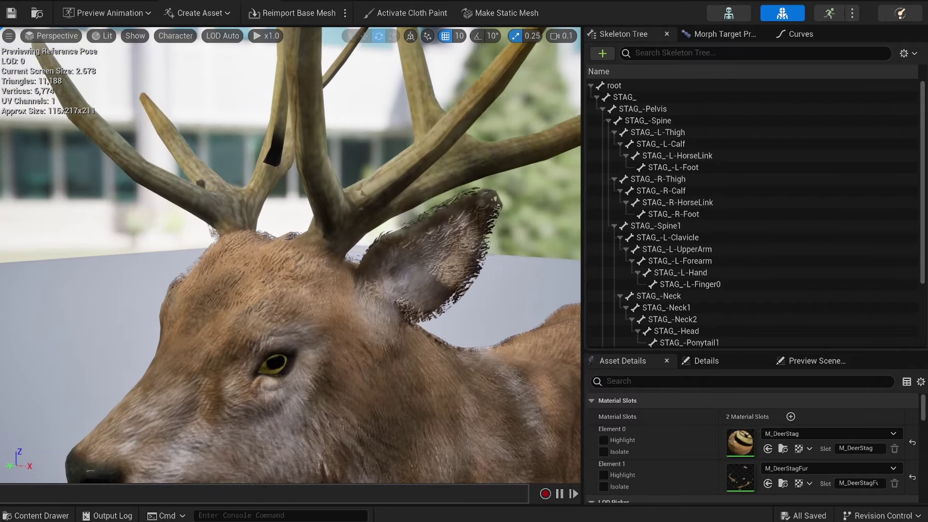